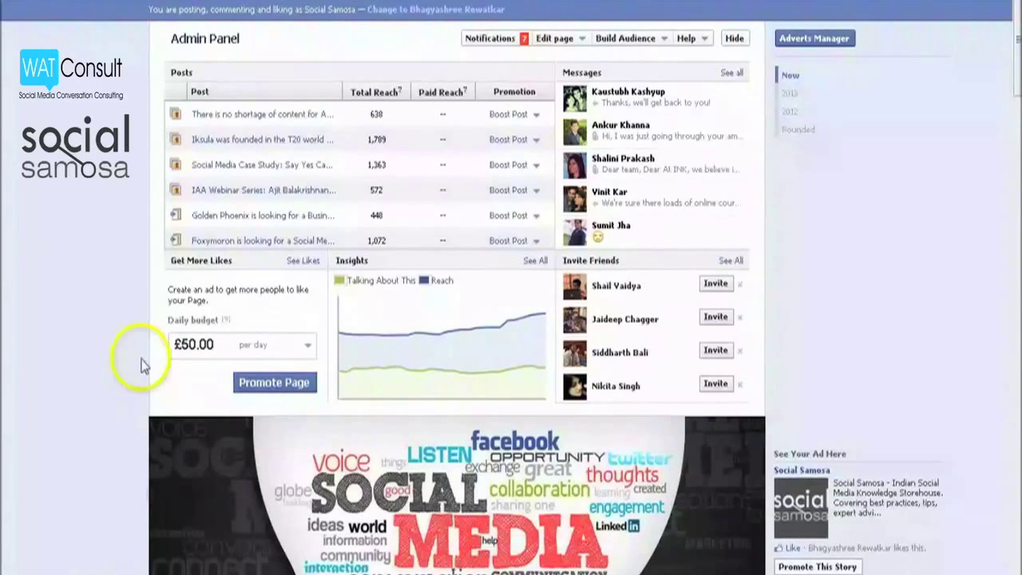
Read the Total Reach and Paid Reach help tooltips, then bring up the Page Insights overview.
mouse_move(359, 83)
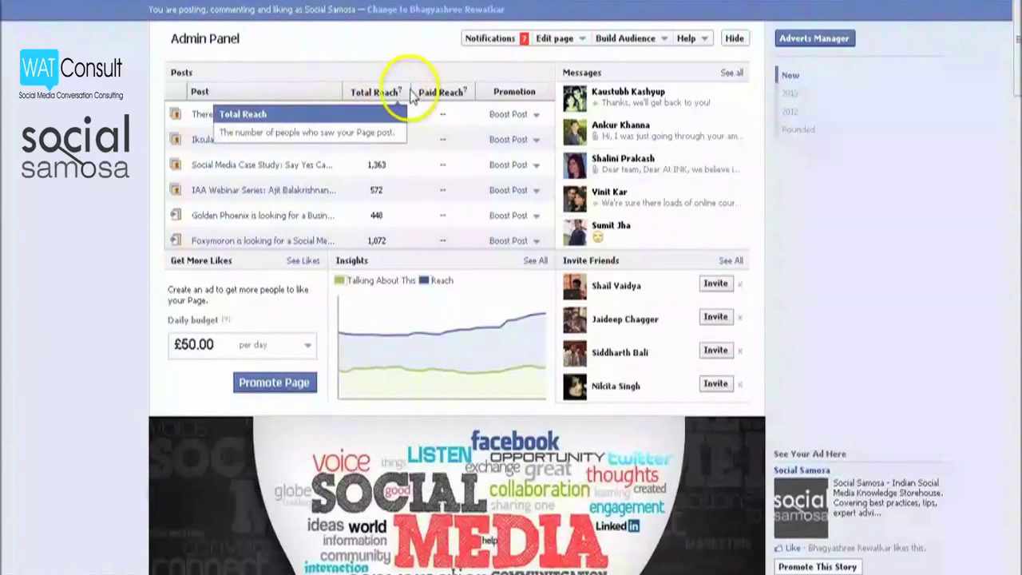
mouse_move(445, 94)
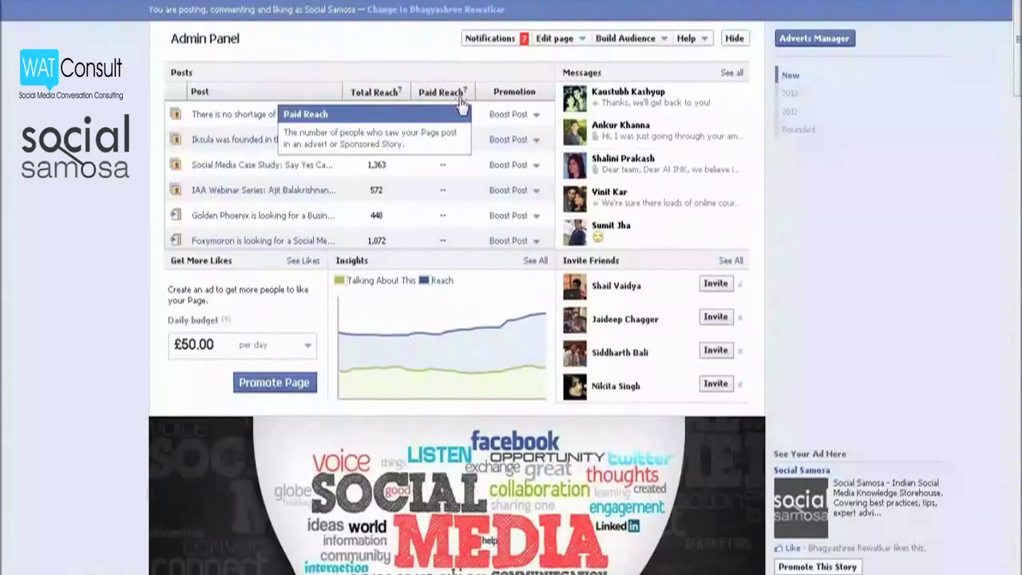
click(462, 125)
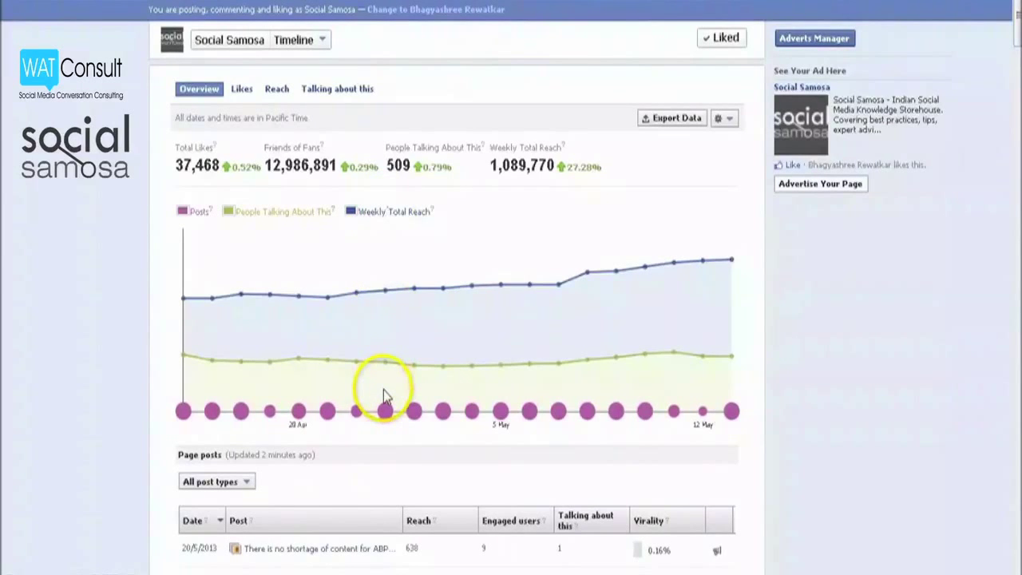
Sort the Page posts table by date so 23/4/2013 posts lead, checking the column help marks.
scroll(384, 390, down, 3)
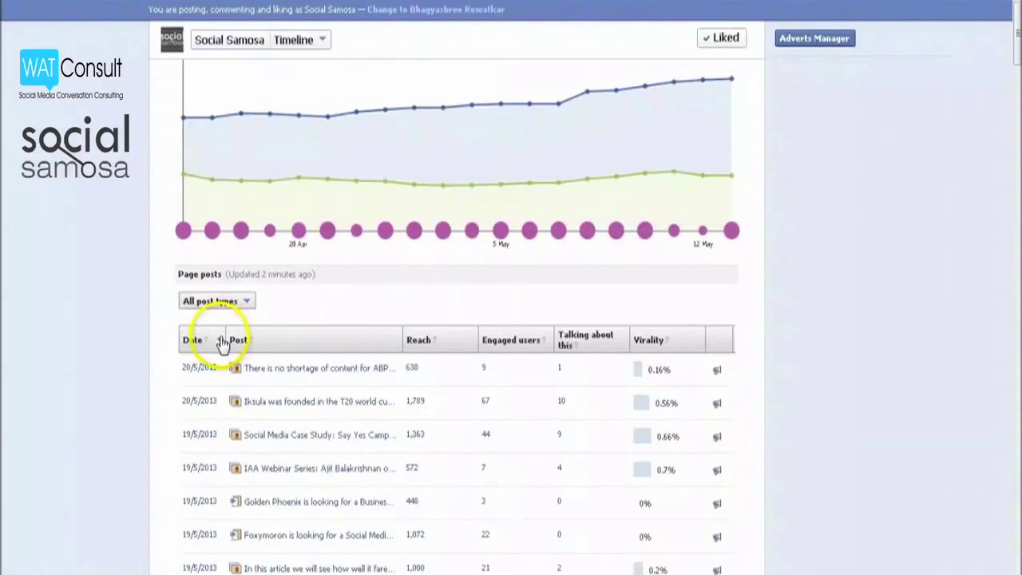
click(222, 342)
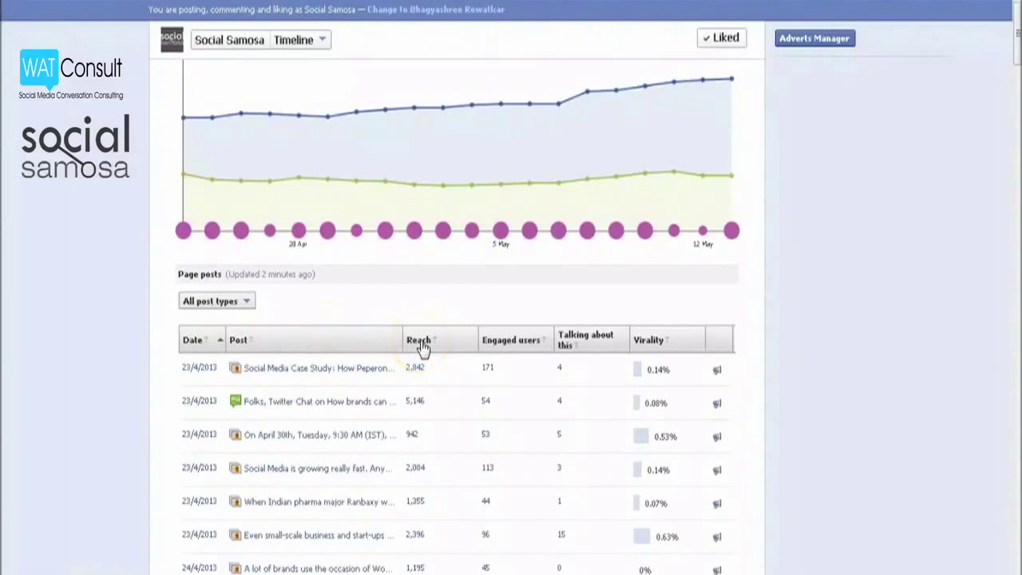
mouse_move(547, 349)
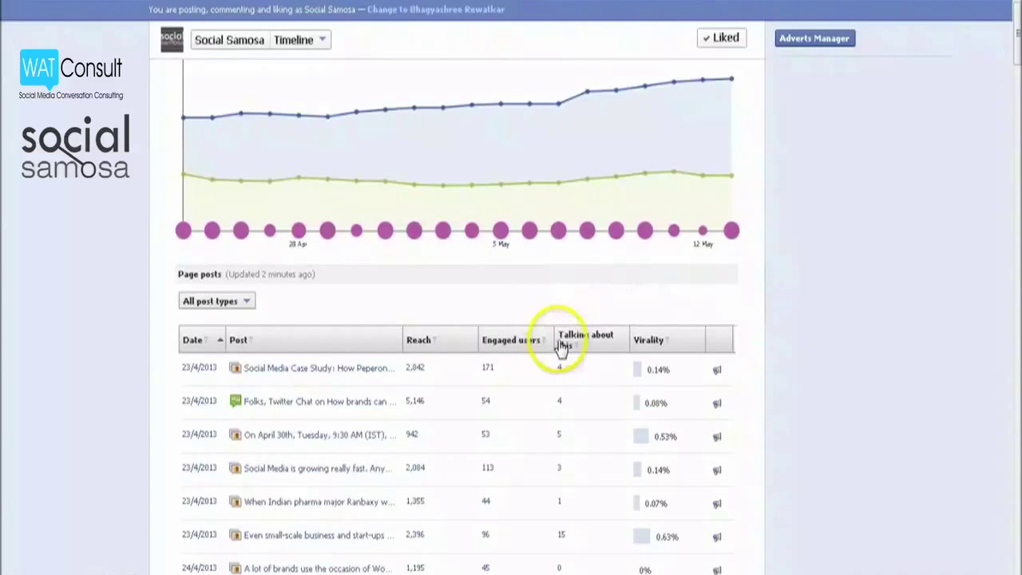
mouse_move(578, 351)
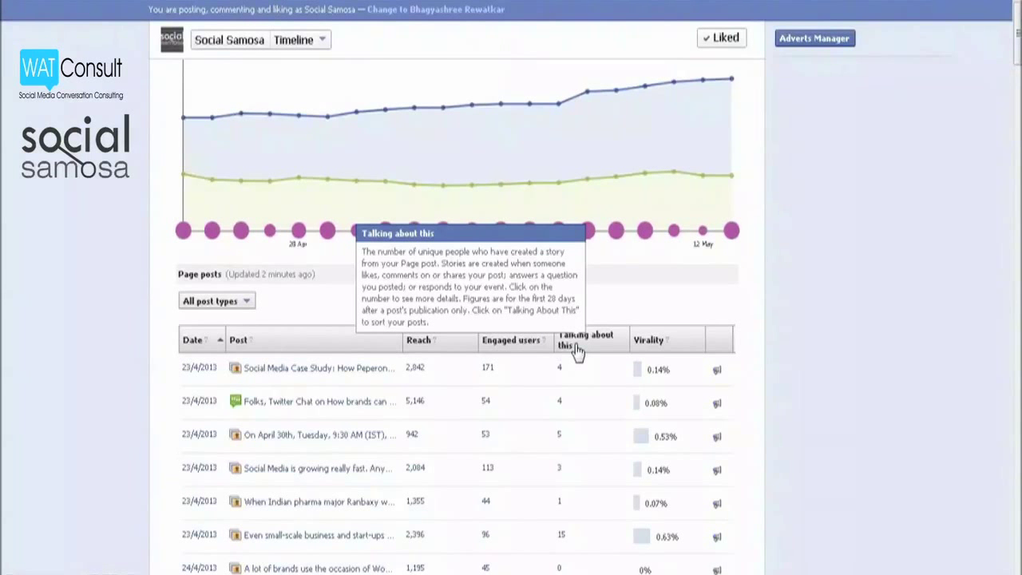
mouse_move(672, 346)
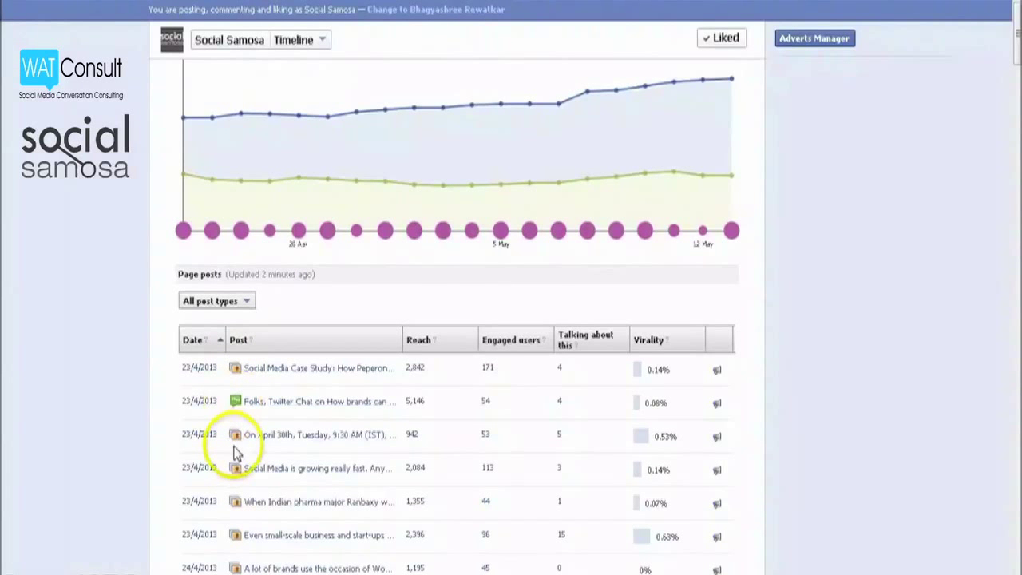
Sort the posts by Engaged users, highest first, putting the 24/4/2013 post with 440 on top.
scroll(234, 453, down, 5)
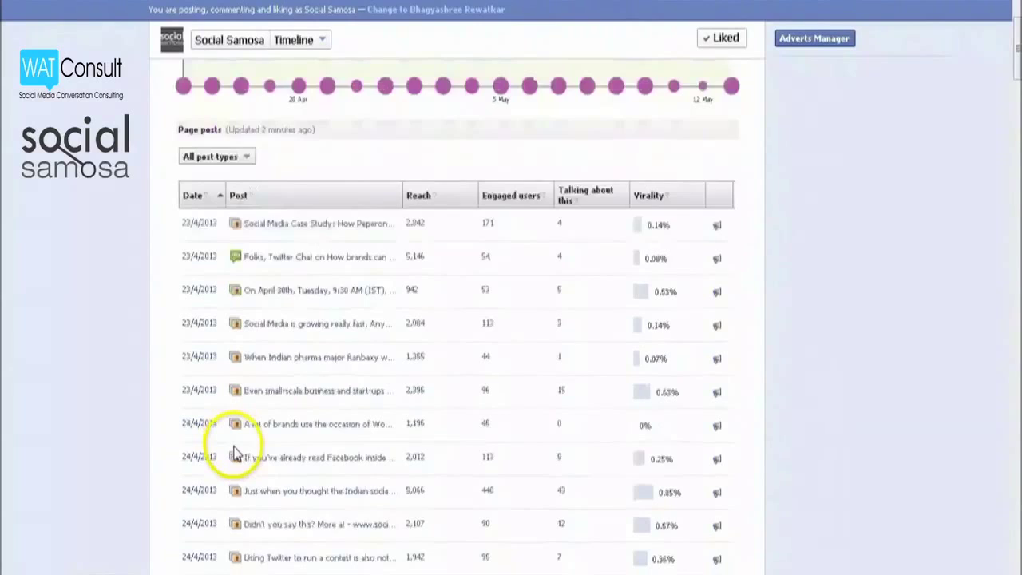
scroll(234, 453, down, 1)
scroll(234, 453, up, 5)
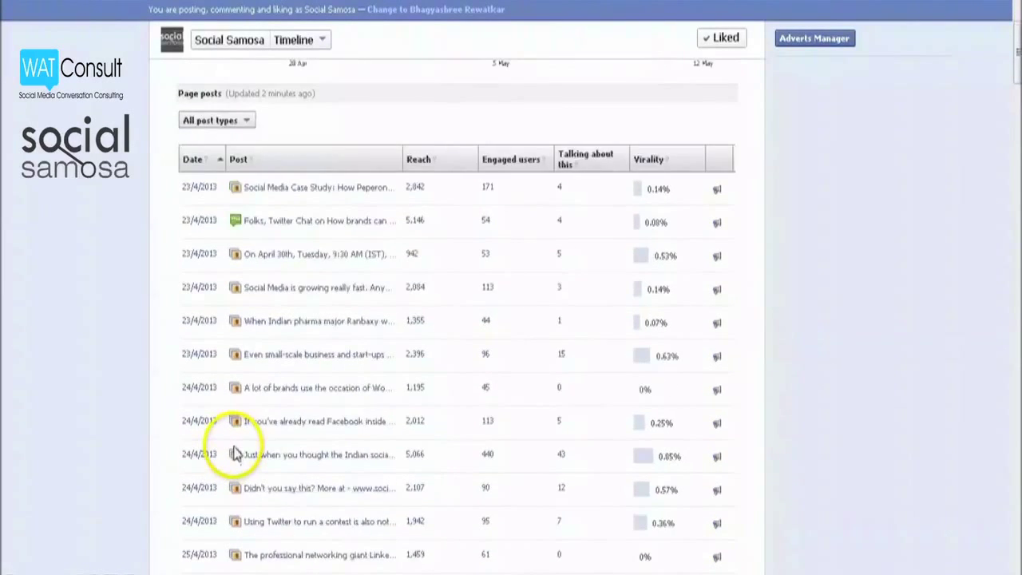
scroll(234, 453, up, 2)
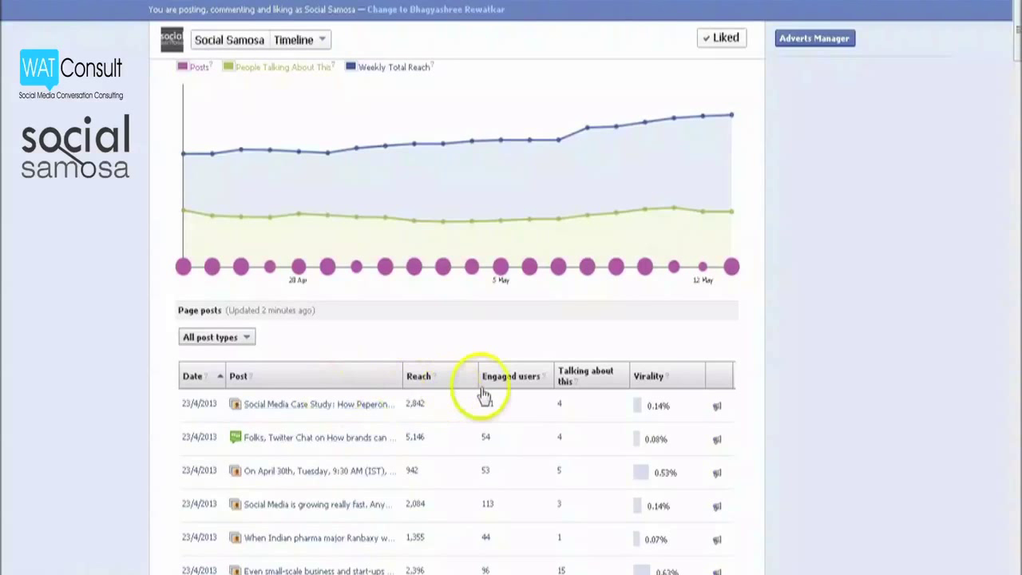
click(540, 384)
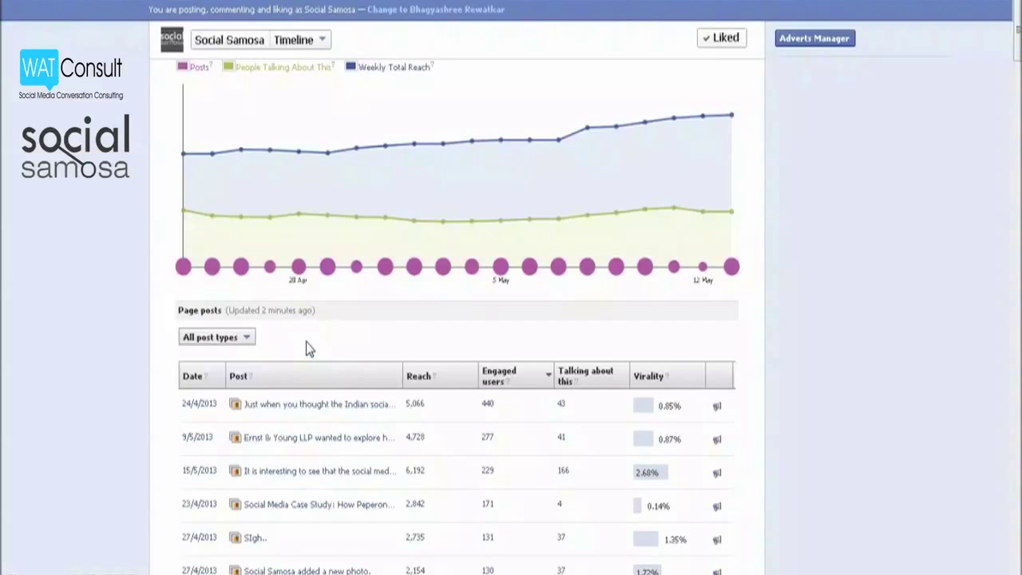
scroll(306, 343, up, 3)
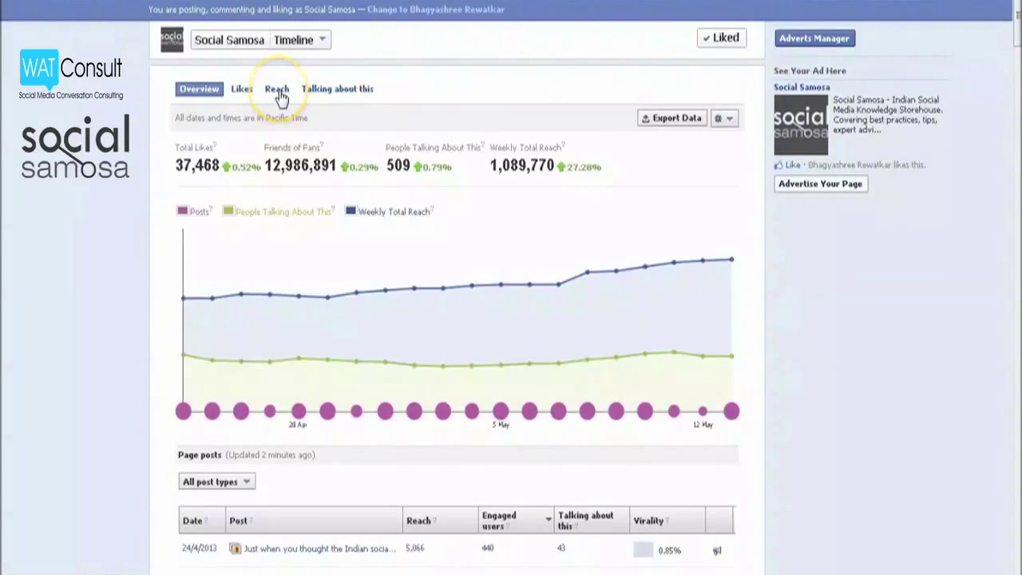
Open the Reach tab and check the Unique Users by Frequency bars for people reached three times.
click(277, 92)
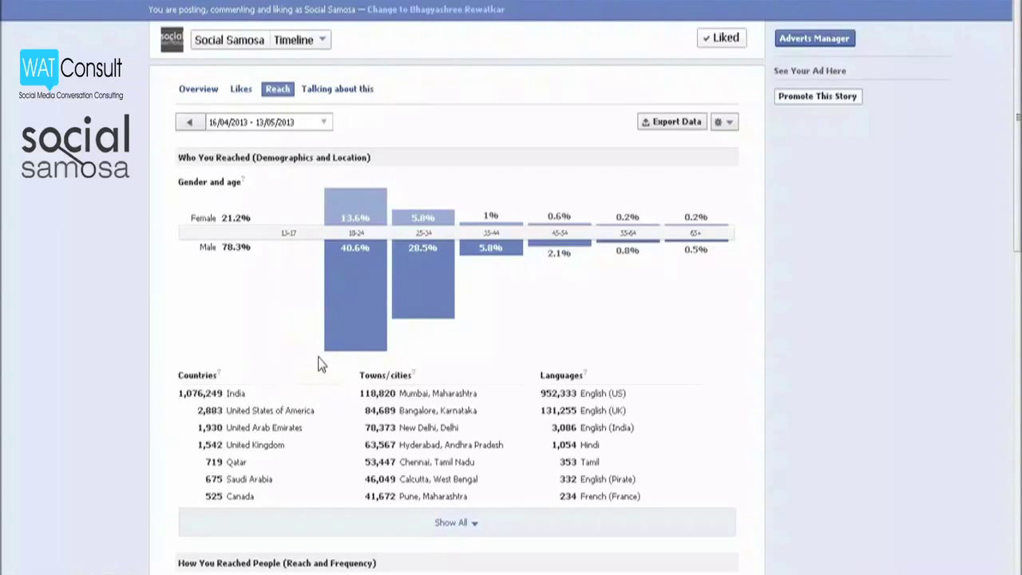
scroll(318, 365, down, 5)
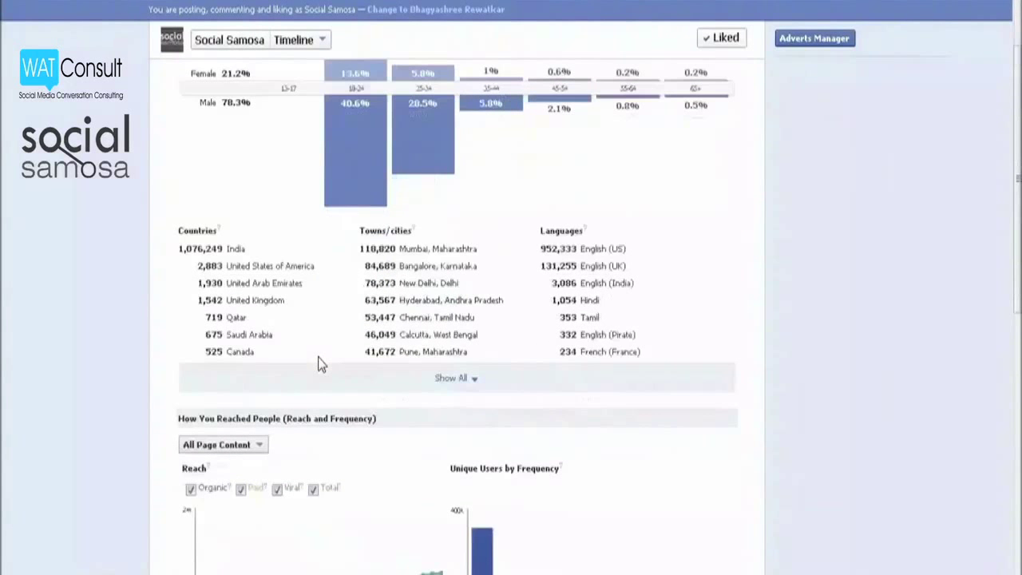
scroll(318, 364, down, 5)
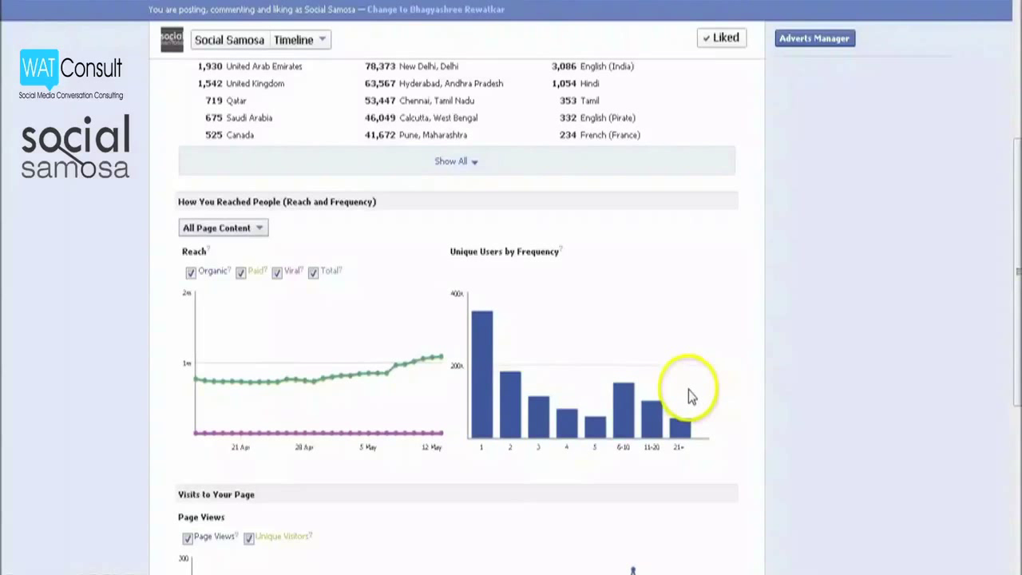
mouse_move(492, 329)
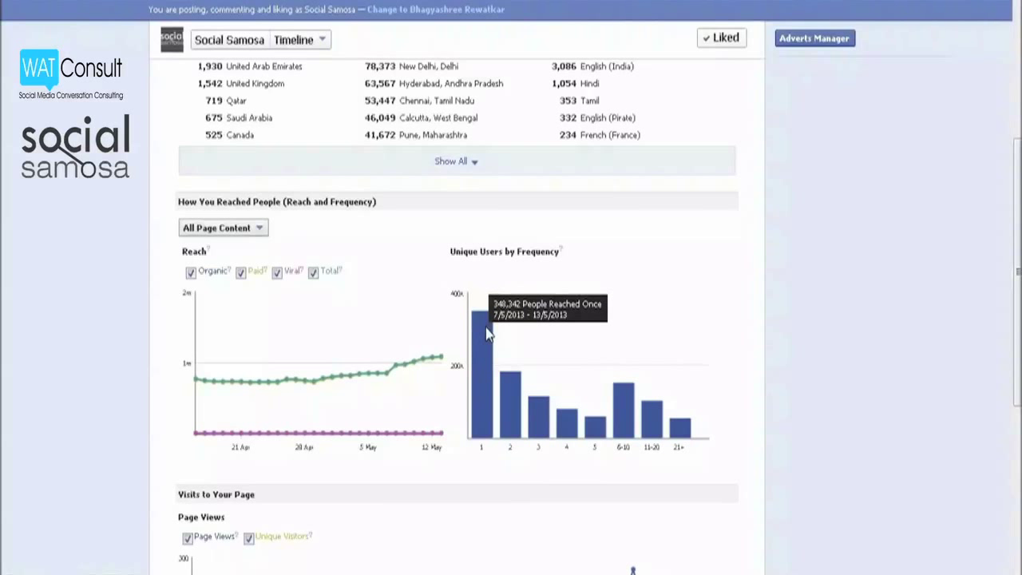
click(538, 437)
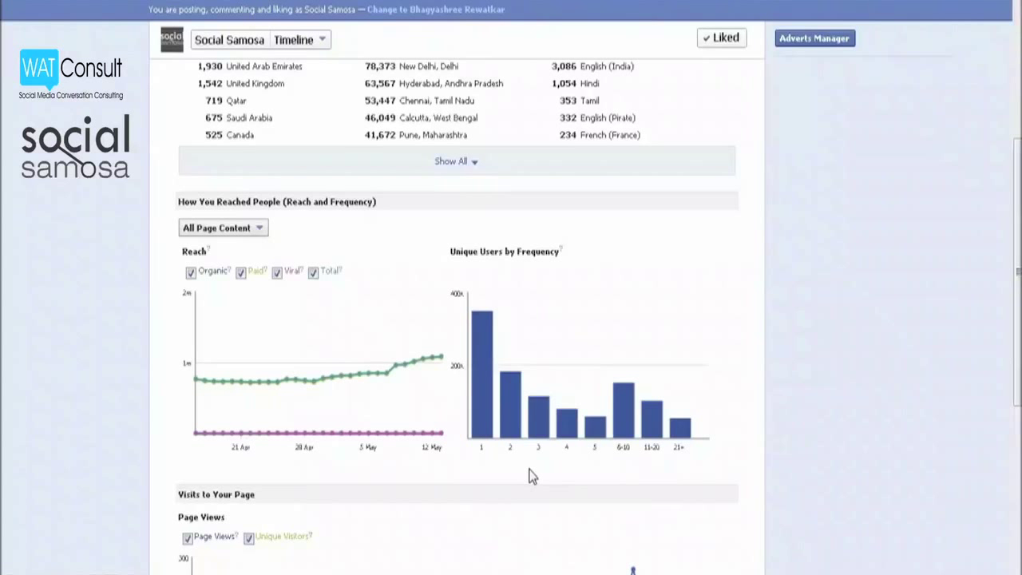
Review Total Tab Views and External referrers, reading the referrers help tooltip.
scroll(532, 476, down, 5)
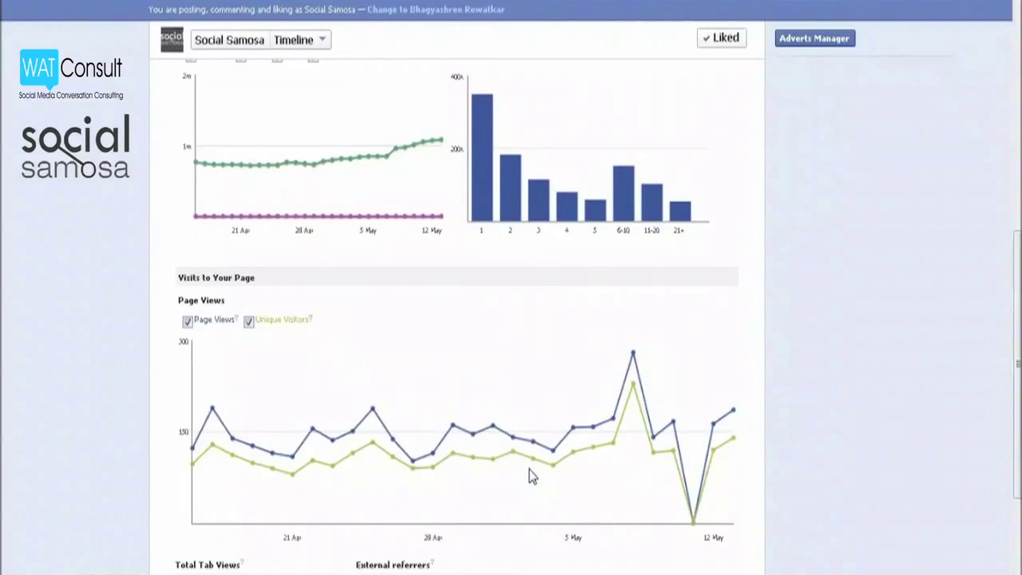
scroll(532, 476, down, 4)
click(525, 468)
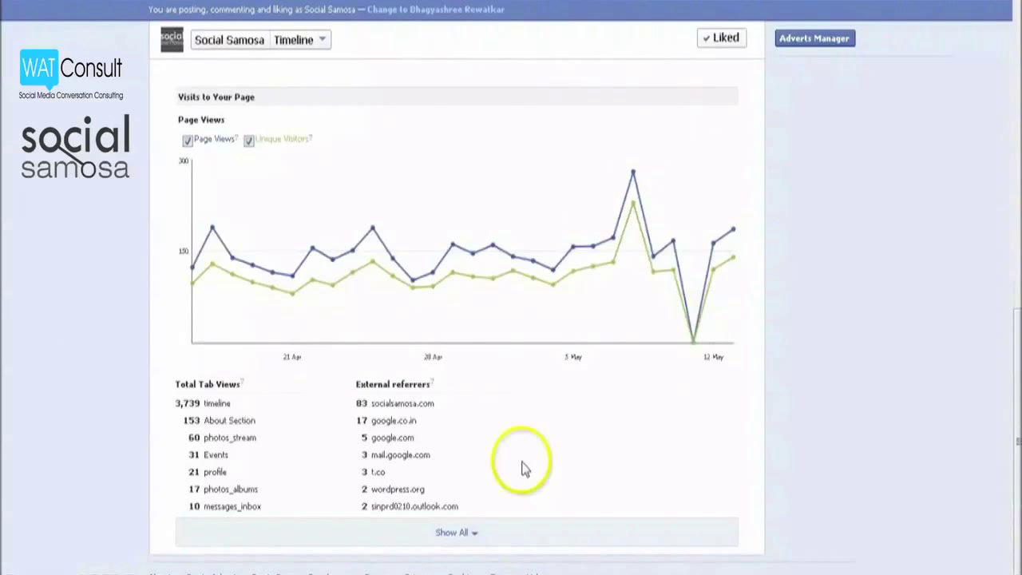
mouse_move(434, 389)
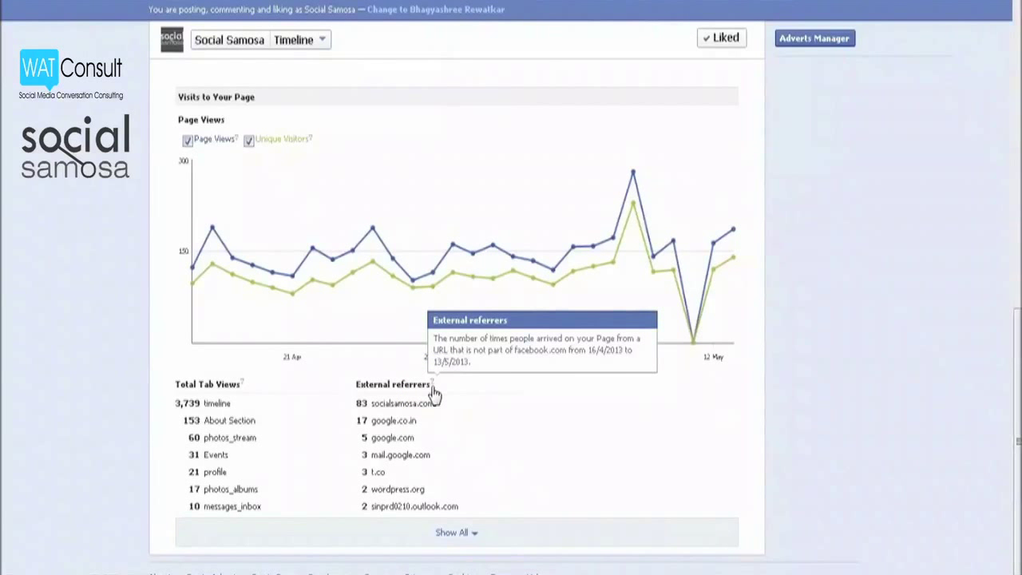
click(434, 424)
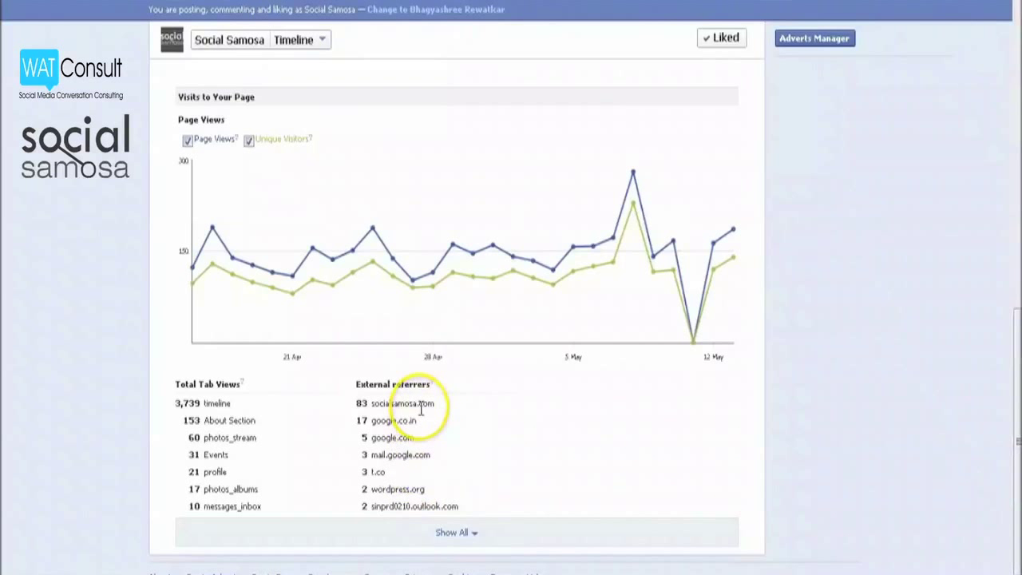
scroll(421, 410, up, 3)
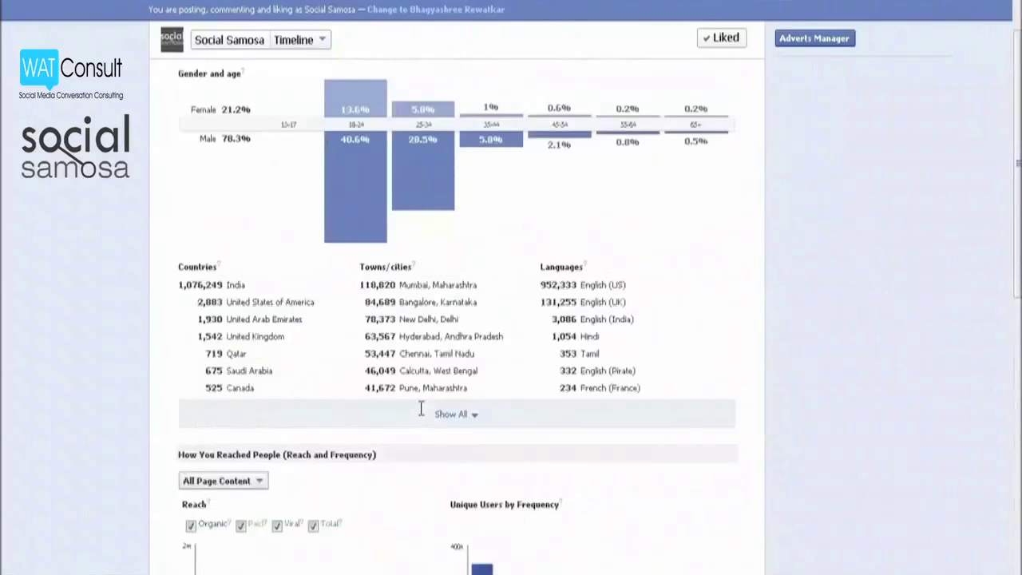
scroll(335, 236, up, 3)
Open the Likes tab and inspect the peak point of 'Where Your Likes Came From'.
click(244, 91)
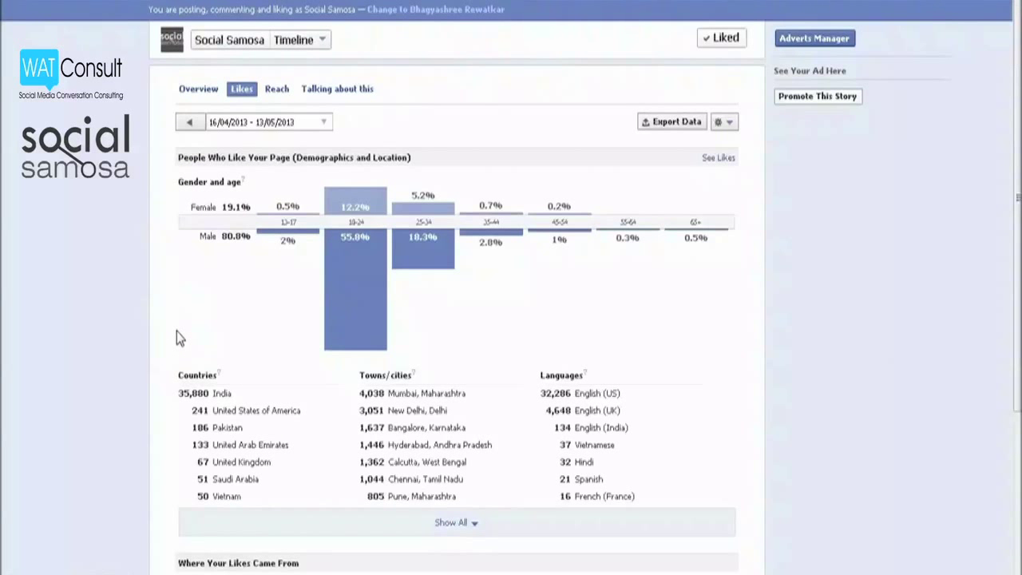
scroll(177, 331, down, 3)
scroll(177, 335, down, 2)
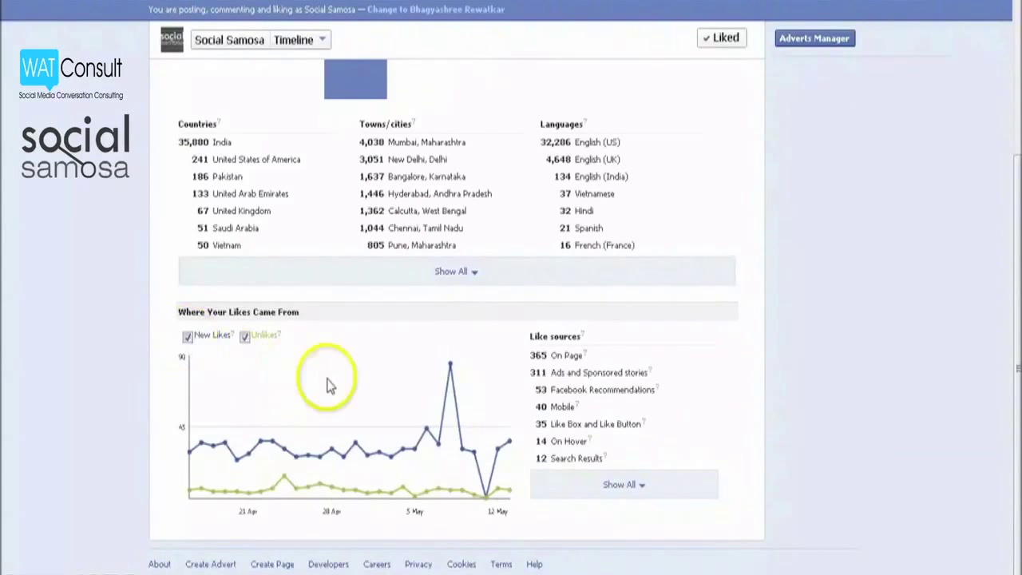
mouse_move(449, 367)
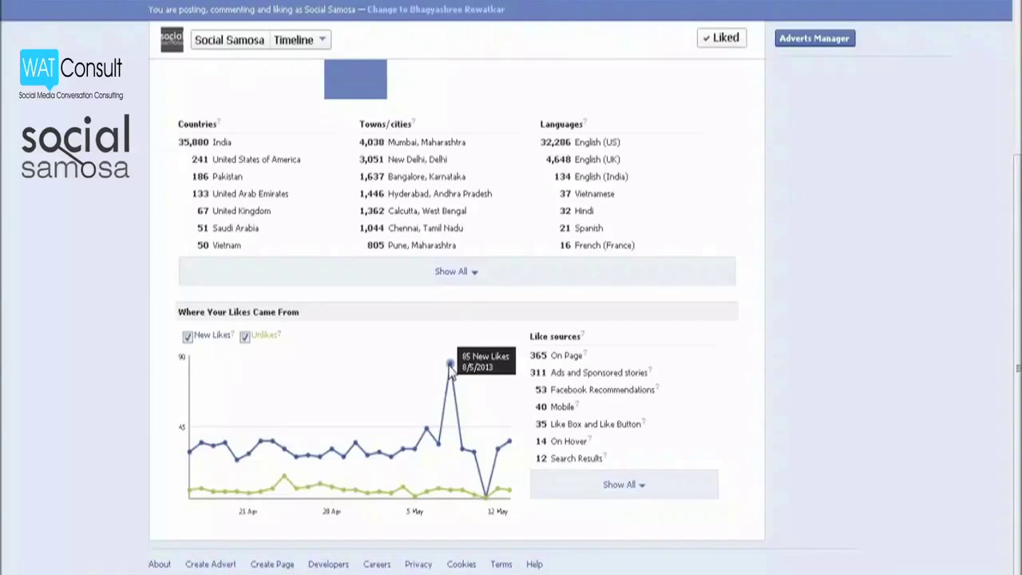
scroll(560, 368, up, 3)
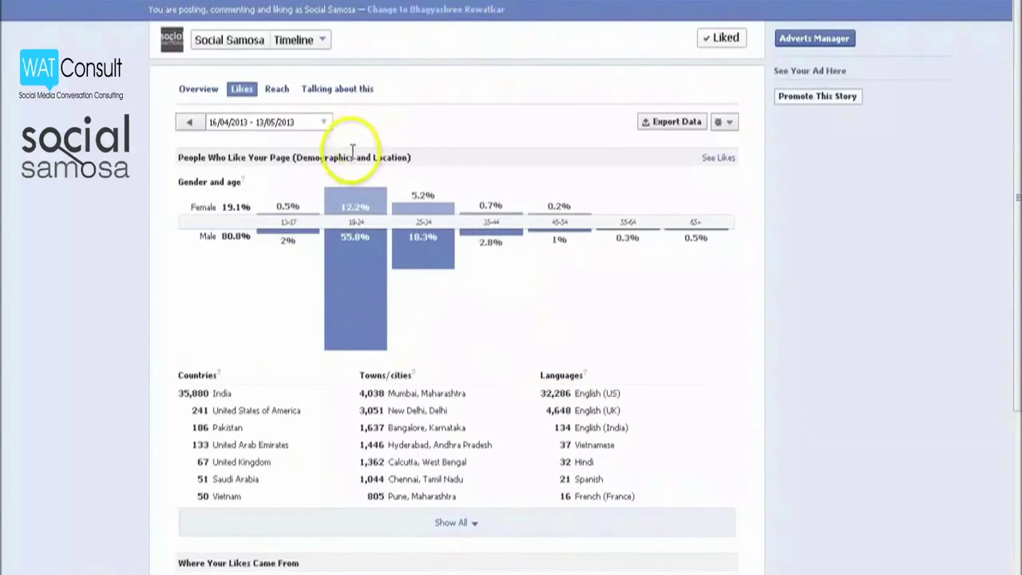
Open the Talking about this tab and view the 'How People Are Talking About Your Page' charts.
click(353, 92)
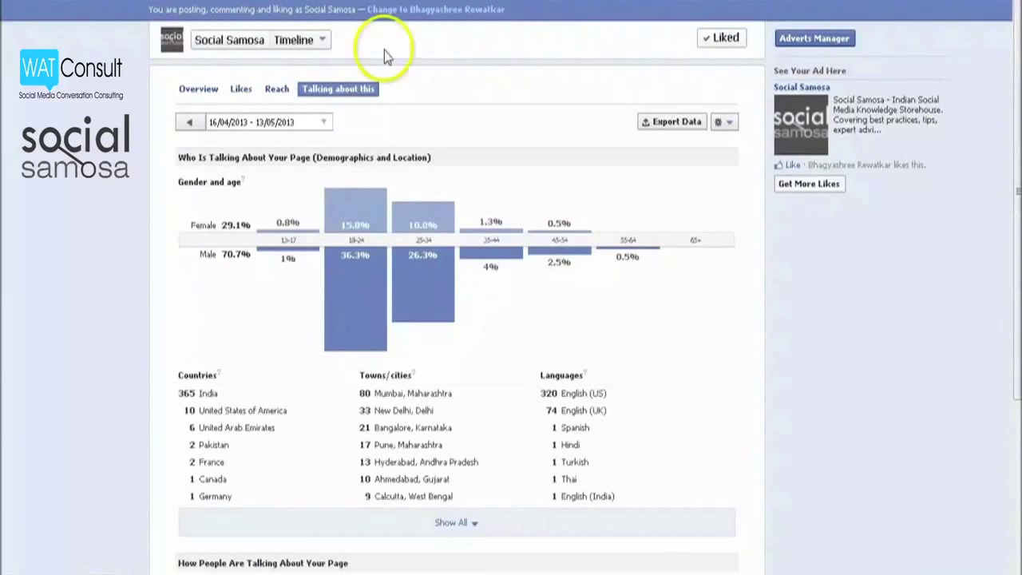
key(alt+Left)
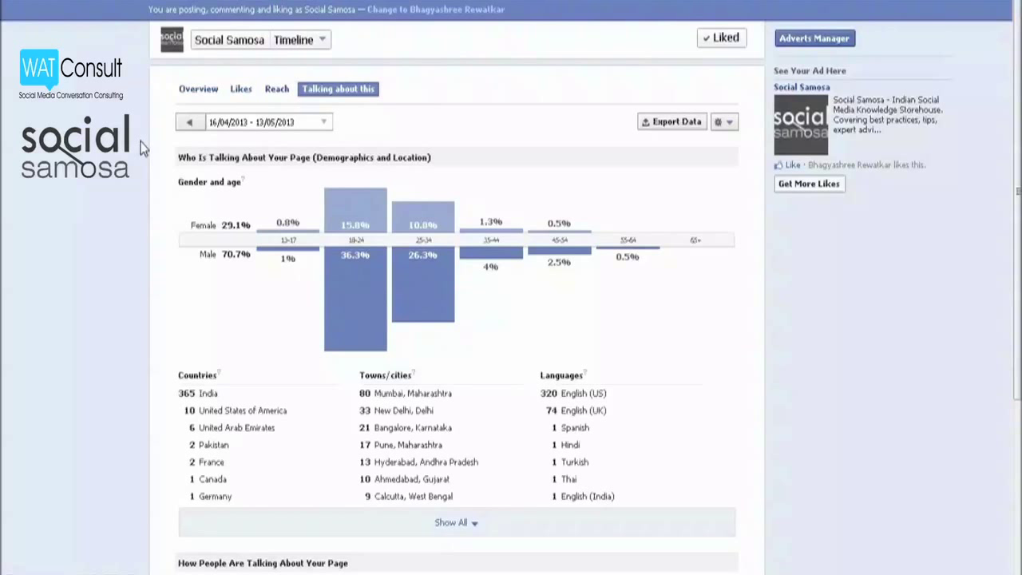
scroll(141, 149, down, 3)
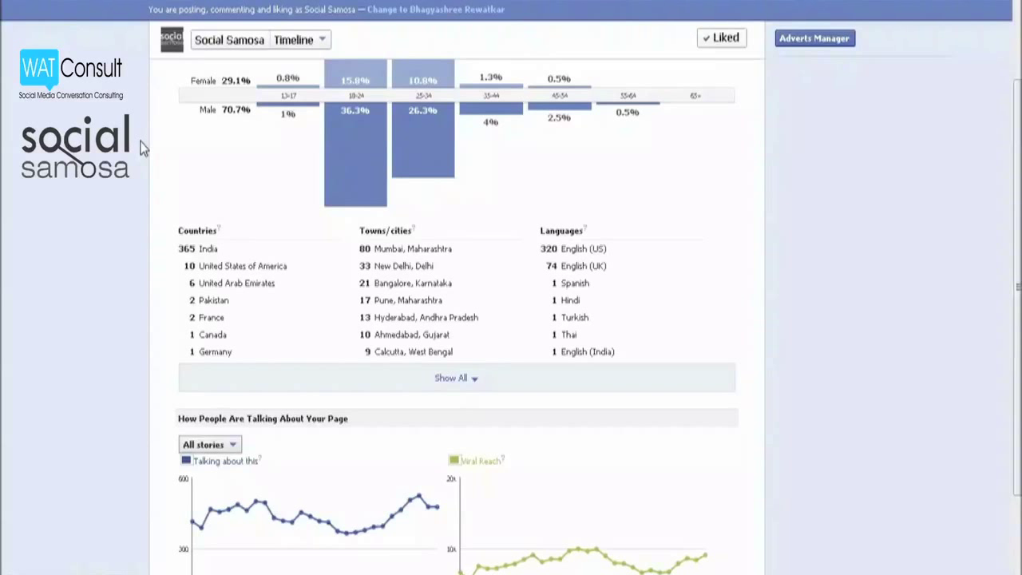
Look through the Talking about this charts, then switch back to the Overview tab.
scroll(144, 148, down, 3)
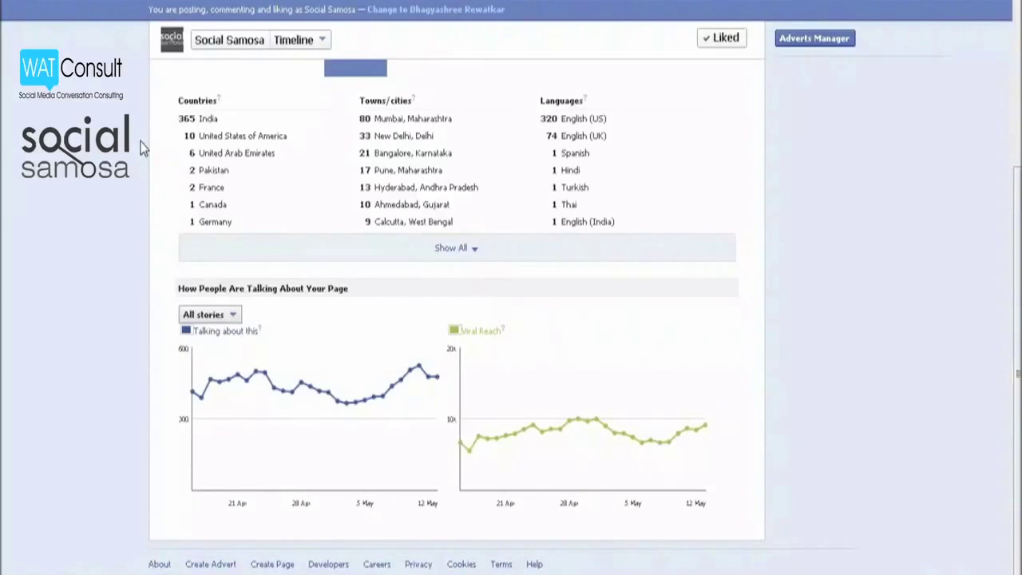
scroll(144, 148, up, 4)
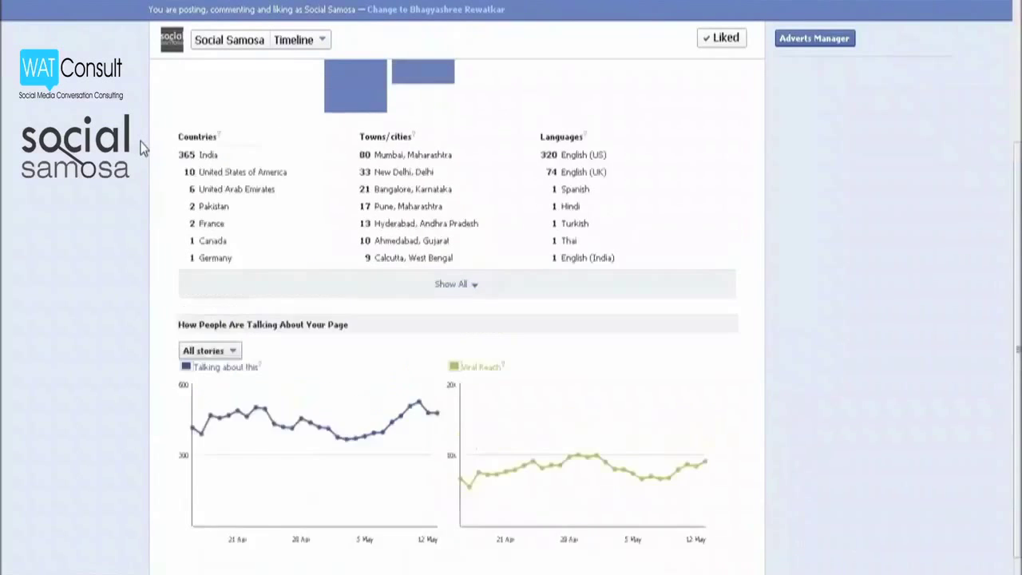
scroll(140, 148, up, 2)
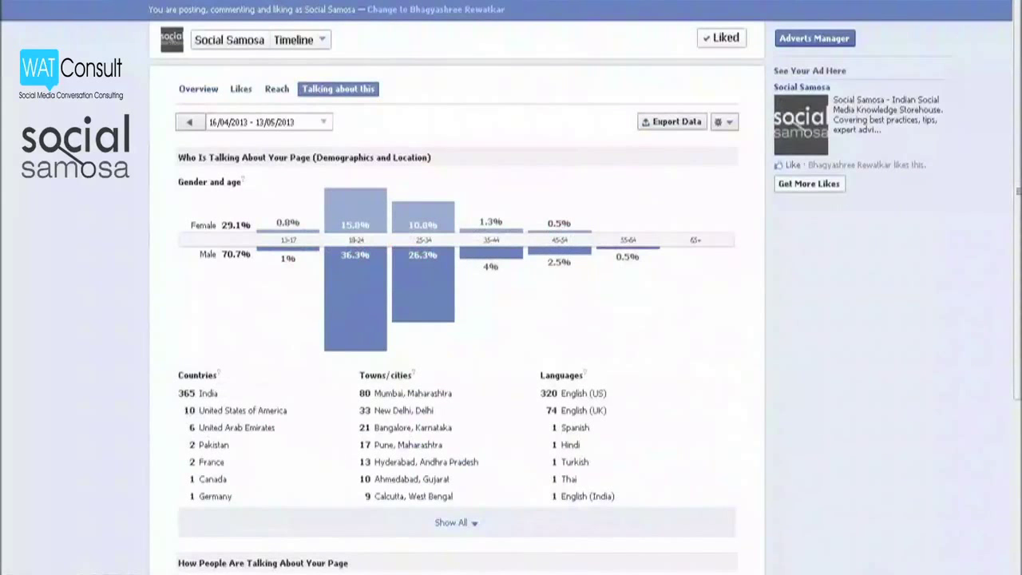
scroll(103, 226, down, 5)
scroll(104, 226, down, 1)
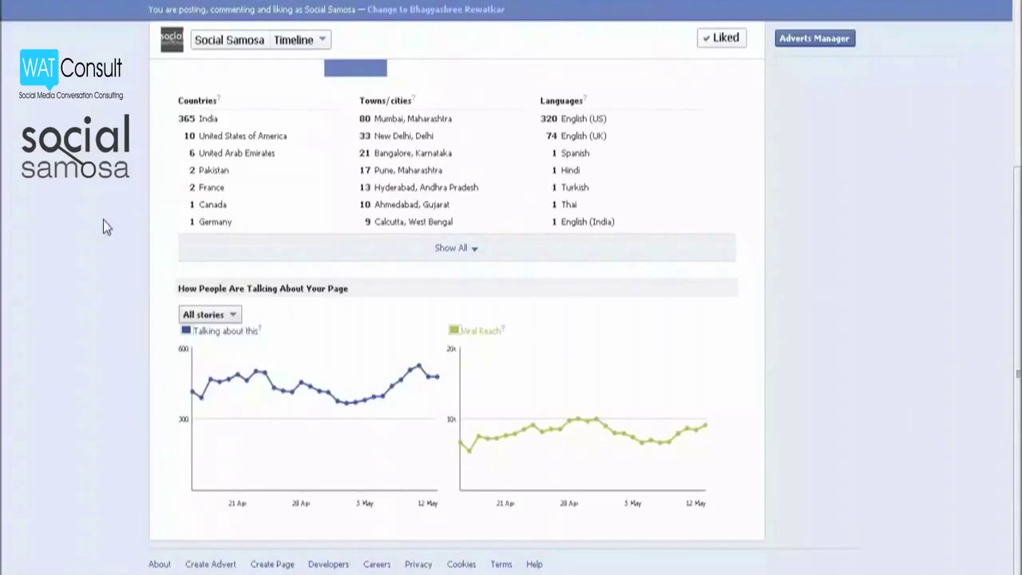
scroll(103, 221, up, 3)
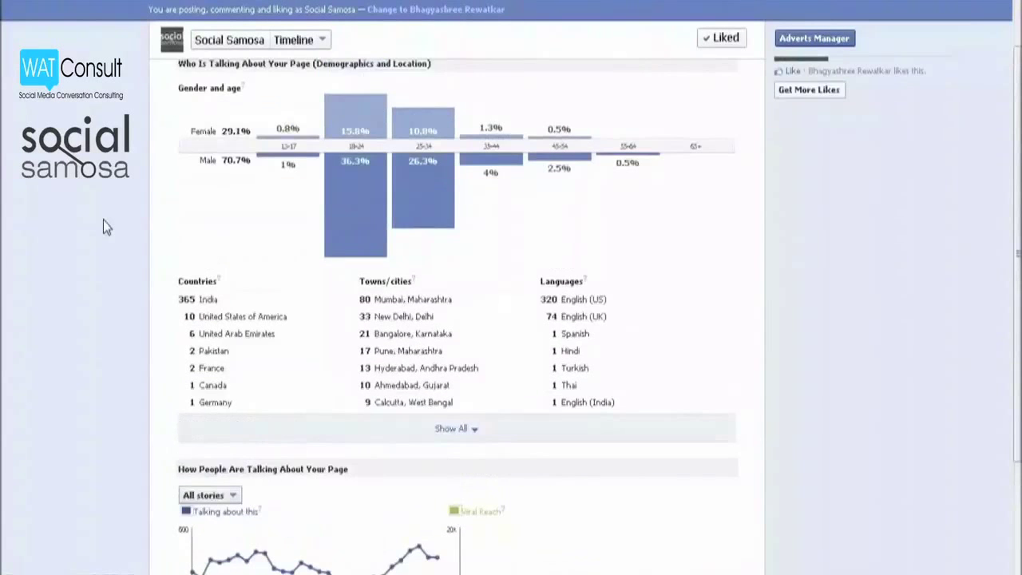
scroll(103, 223, up, 2)
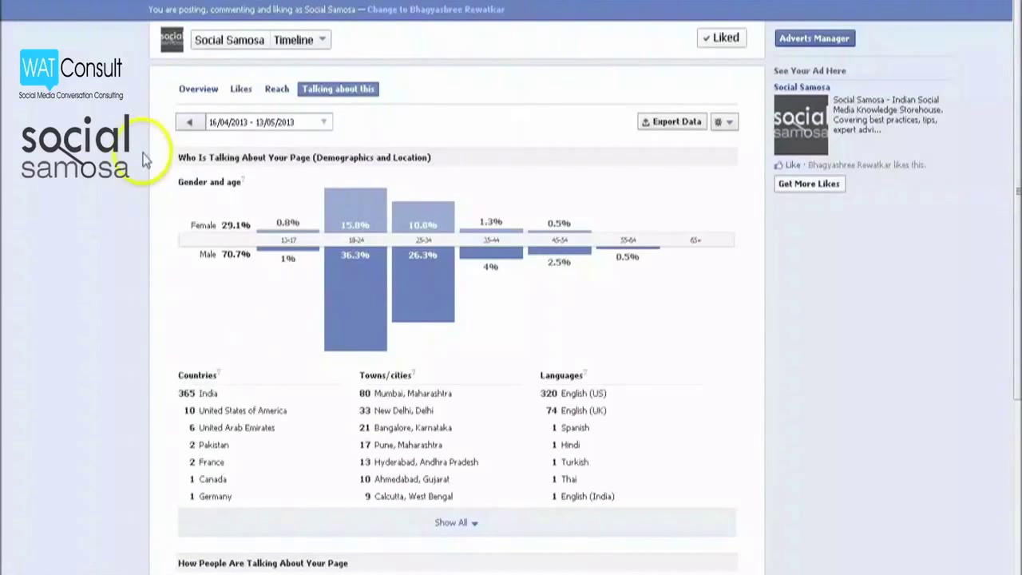
click(197, 89)
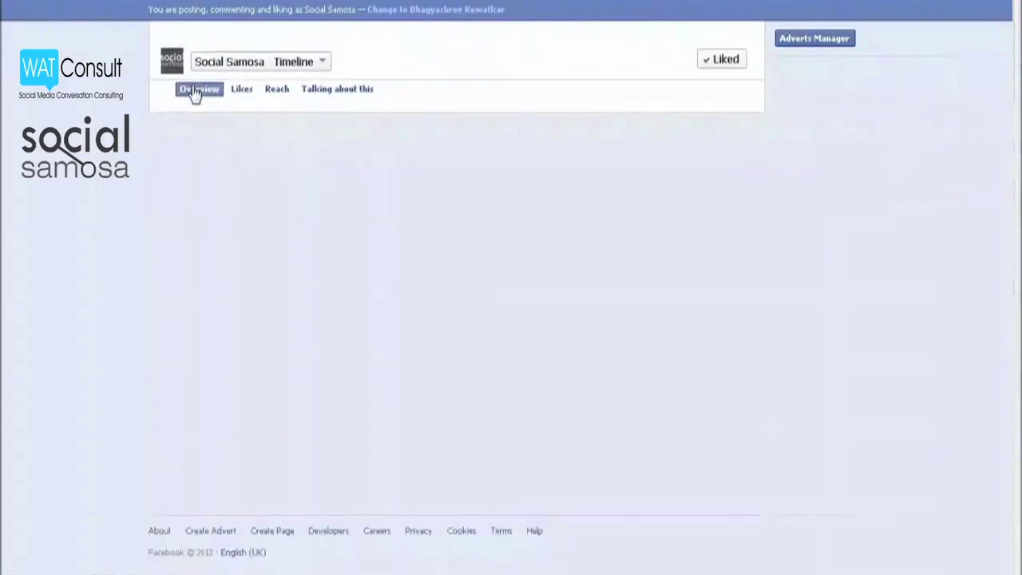